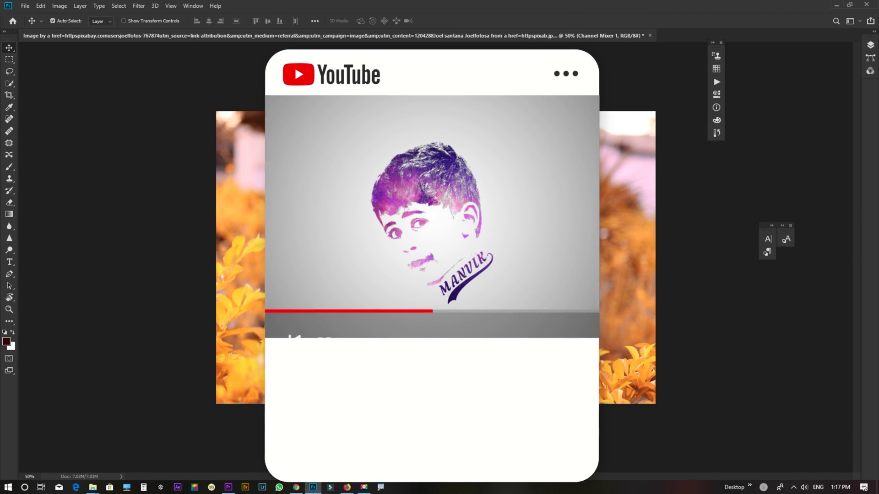
- Compare the graded and original photo, then delete all four adjustment layers
{"action": "key", "text": "F7"}
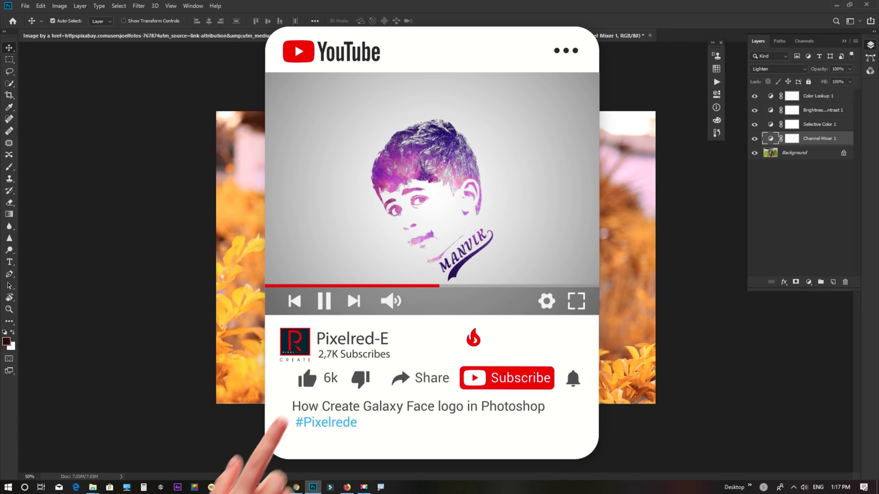
{"action": "left_click", "coordinate": [754, 153], "text": "alt"}
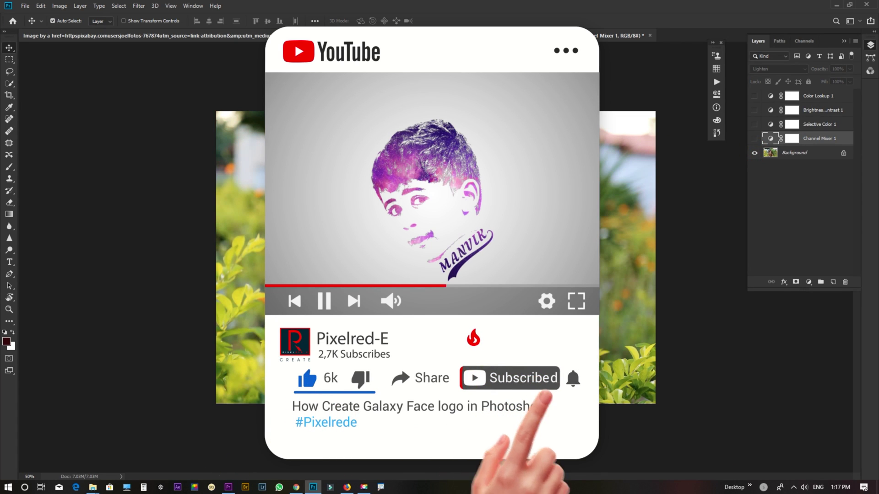
{"action": "left_click", "coordinate": [755, 153], "text": "alt"}
{"action": "left_click", "coordinate": [754, 153], "text": "alt"}
{"action": "left_click", "coordinate": [754, 153], "text": "alt"}
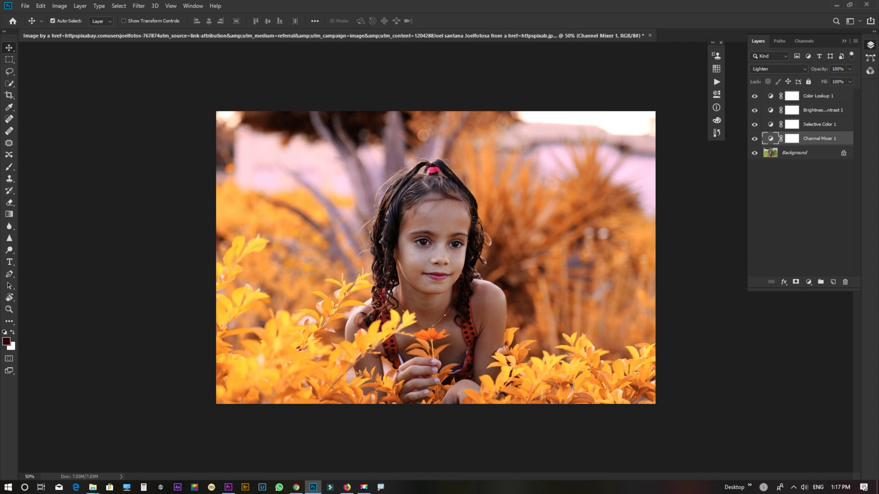
{"action": "left_click", "coordinate": [816, 95], "text": "shift"}
{"action": "key", "text": "Delete"}
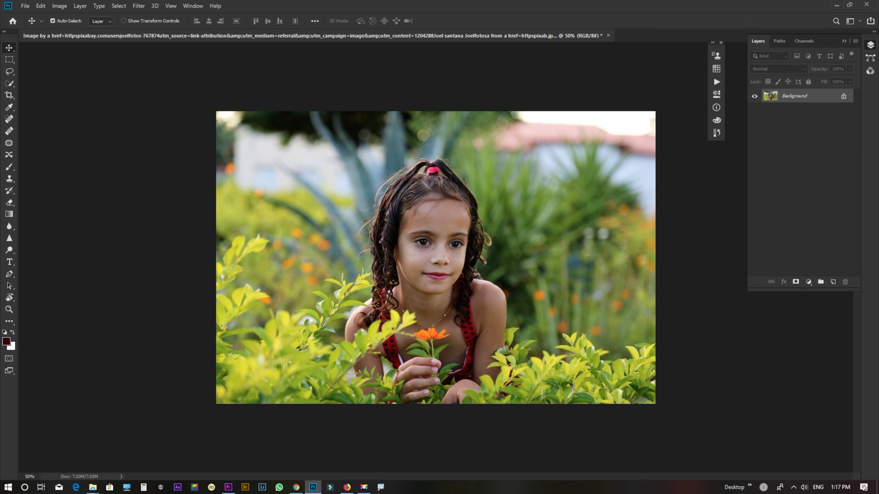
- Add a Channel Mixer adjustment layer with Red as the output channel
{"action": "left_click", "coordinate": [808, 282]}
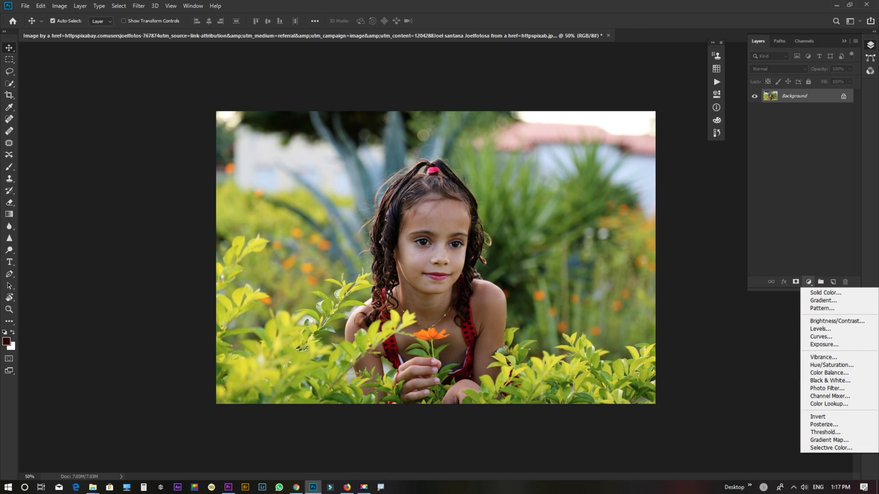
{"action": "key", "text": "Up"}
{"action": "key", "text": "Up"}
{"action": "key", "text": "Up"}
{"action": "key", "text": "Up"}
{"action": "key", "text": "Up"}
{"action": "key", "text": "Up"}
{"action": "key", "text": "Up"}
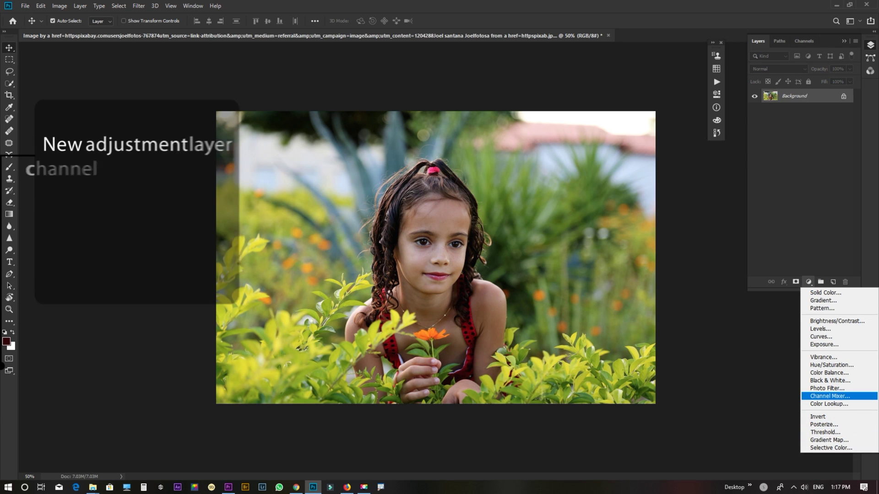
{"action": "key", "text": "Return"}
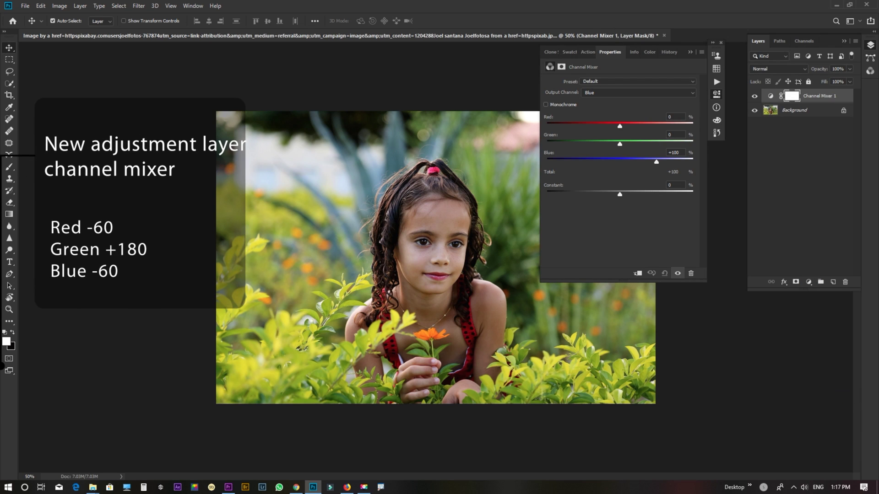
{"action": "left_click", "coordinate": [605, 94]}
{"action": "left_click", "coordinate": [606, 94]}
{"action": "left_click", "coordinate": [606, 93]}
{"action": "key", "text": "Up"}
{"action": "key", "text": "Up"}
{"action": "key", "text": "Return"}
- Set the Red output mix to Red -60, Green +180 and Blue -60
{"action": "key", "text": "Tab"}
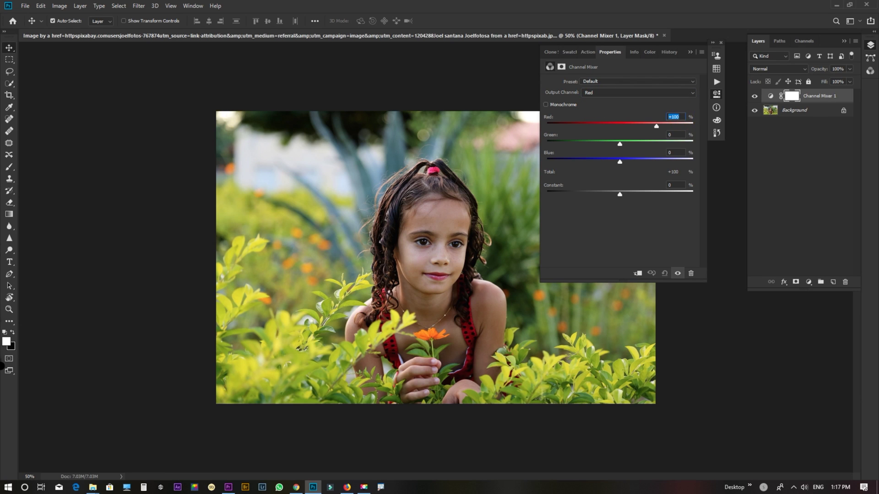
{"action": "type", "text": "-60"}
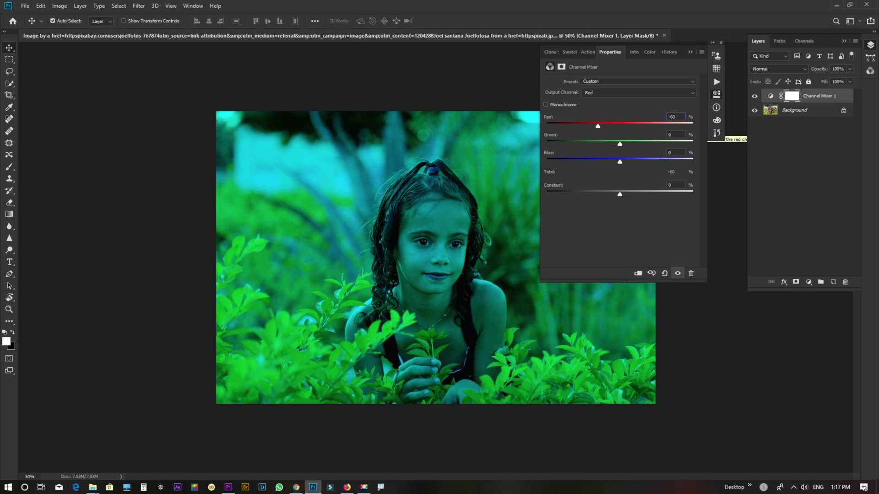
{"action": "left_click", "coordinate": [676, 135]}
{"action": "type", "text": "1"}
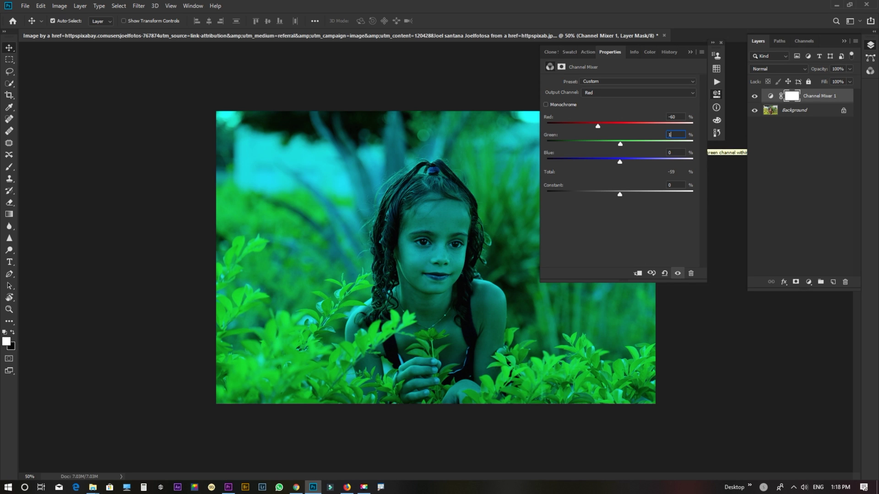
{"action": "type", "text": "80"}
{"action": "key", "text": "Tab"}
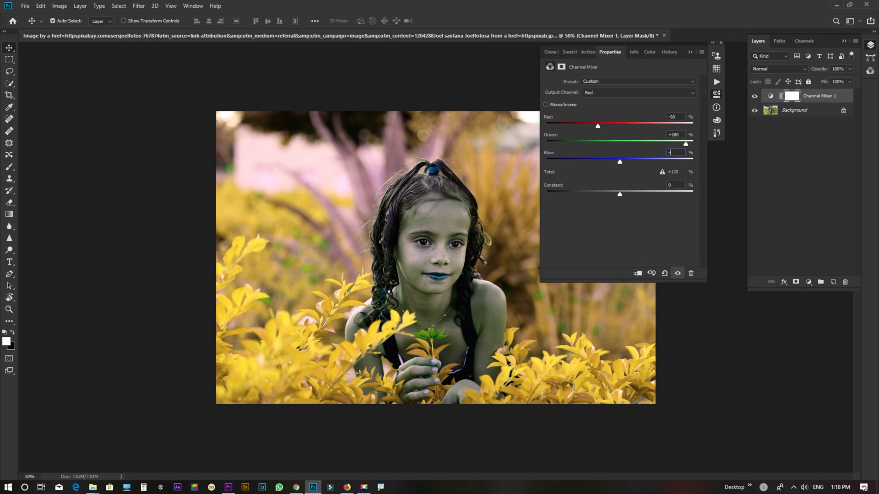
{"action": "type", "text": "-60"}
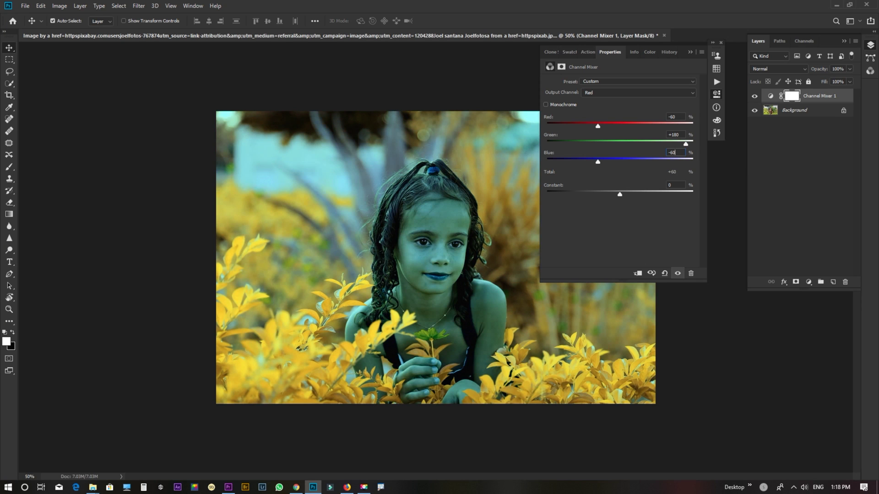
{"action": "key", "text": "Return"}
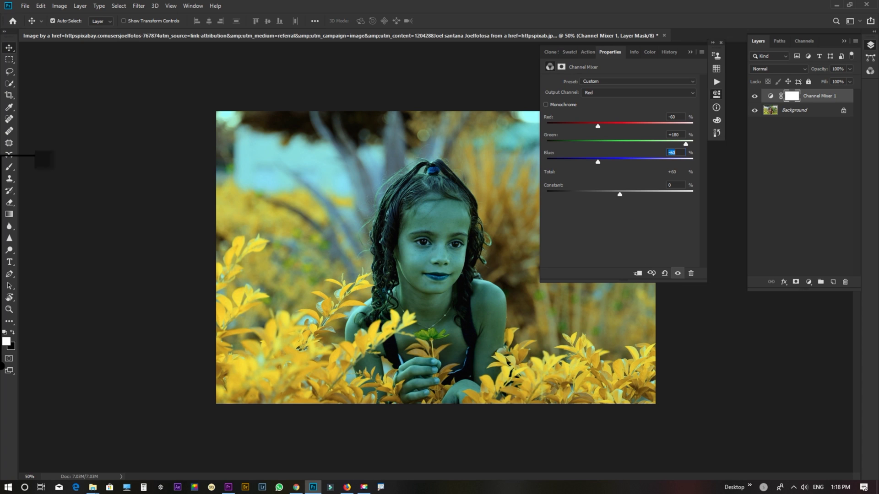
- Set the Channel Mixer layer's blend mode to Lighten
{"action": "left_click", "coordinate": [779, 69]}
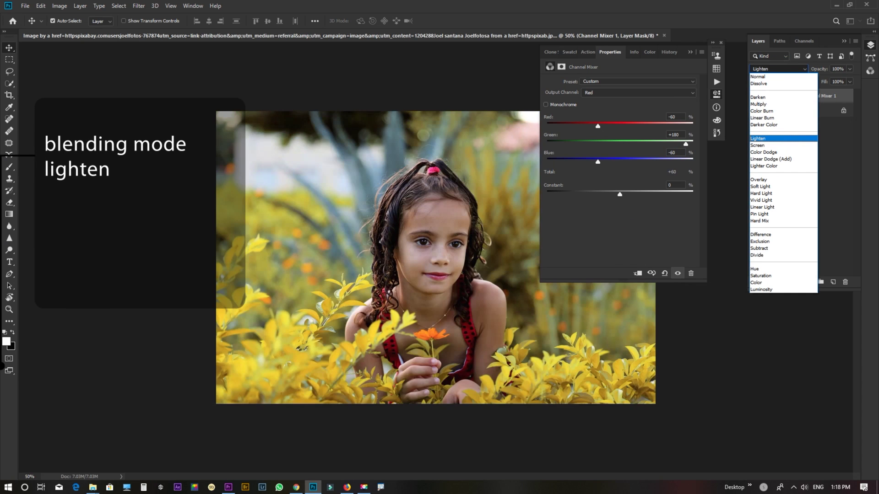
{"action": "left_click", "coordinate": [764, 139]}
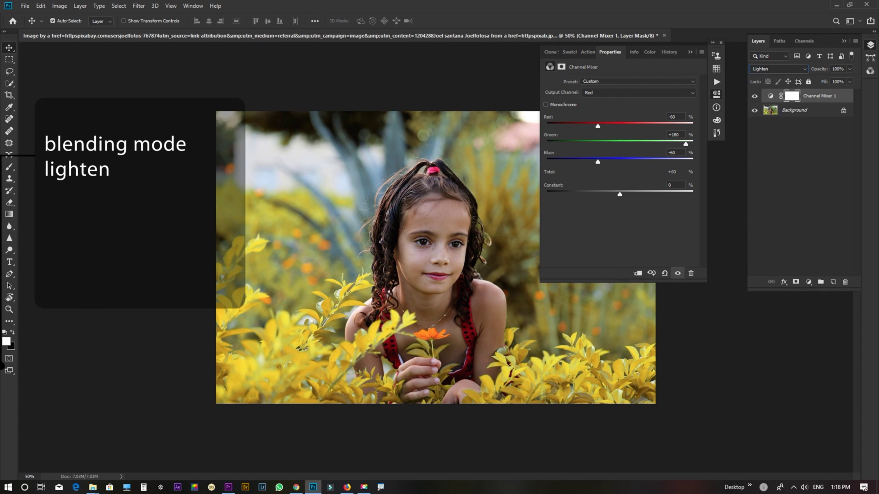
{"action": "left_click", "coordinate": [808, 282]}
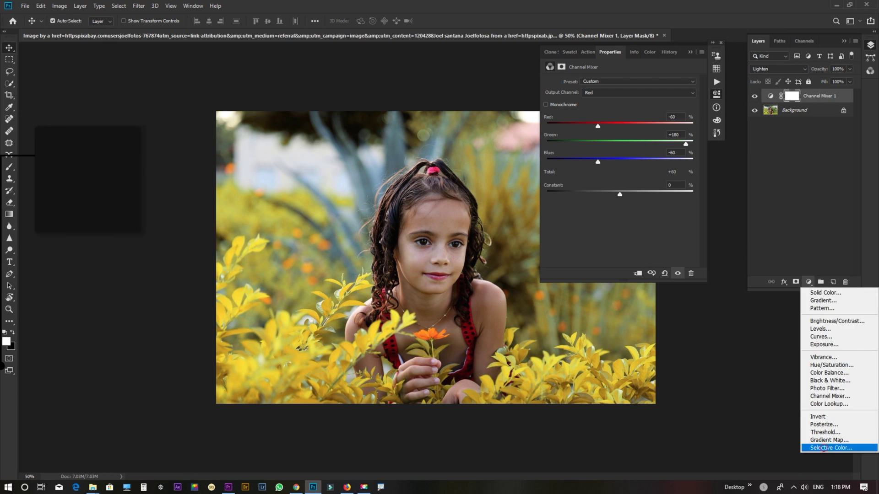
- Add a Selective Color layer setting Yellows to Cyan -100 and Magenta +9
{"action": "left_click", "coordinate": [831, 447]}
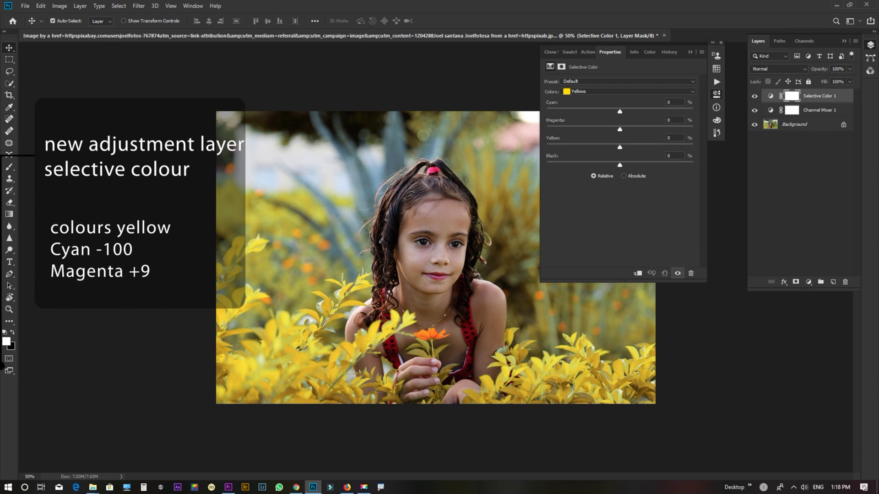
{"action": "left_click", "coordinate": [627, 92]}
{"action": "left_click", "coordinate": [619, 106]}
{"action": "left_click_drag", "start_coordinate": [620, 112], "coordinate": [546, 111]}
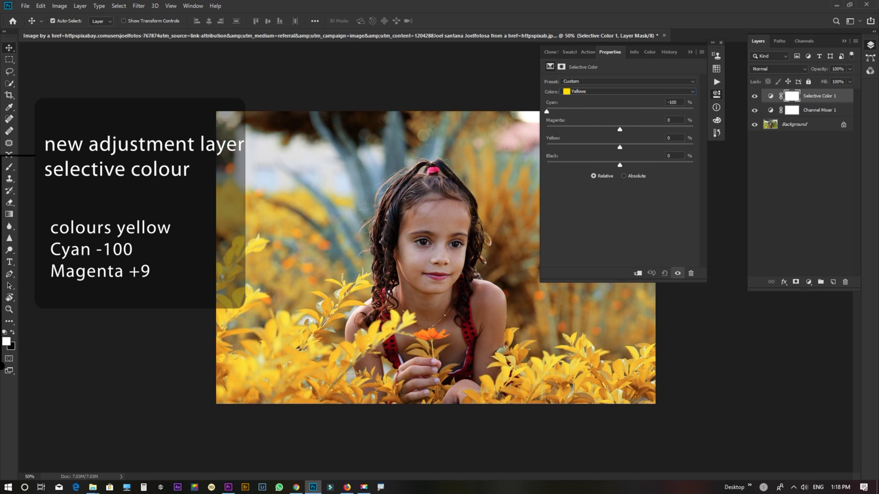
{"action": "left_click_drag", "start_coordinate": [620, 129], "coordinate": [626, 129]}
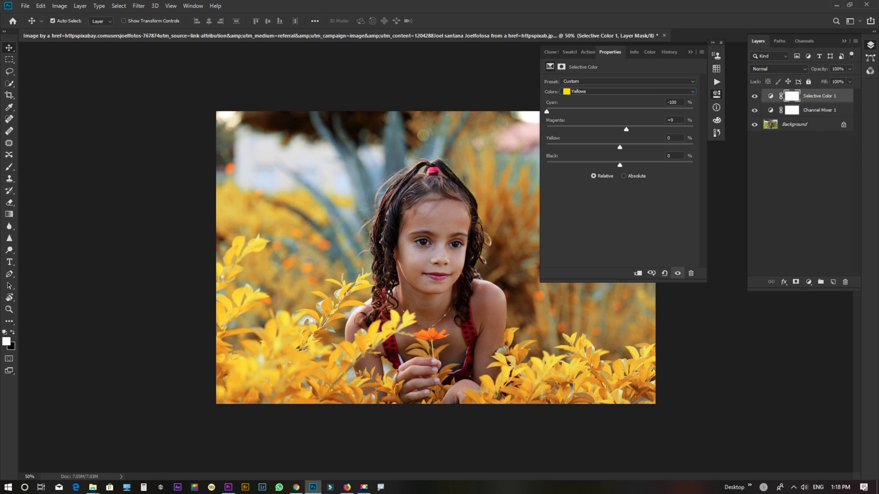
- Add a Brightness/Contrast layer with Brightness -10 and Contrast 15, then deselect layers
{"action": "left_click", "coordinate": [801, 201]}
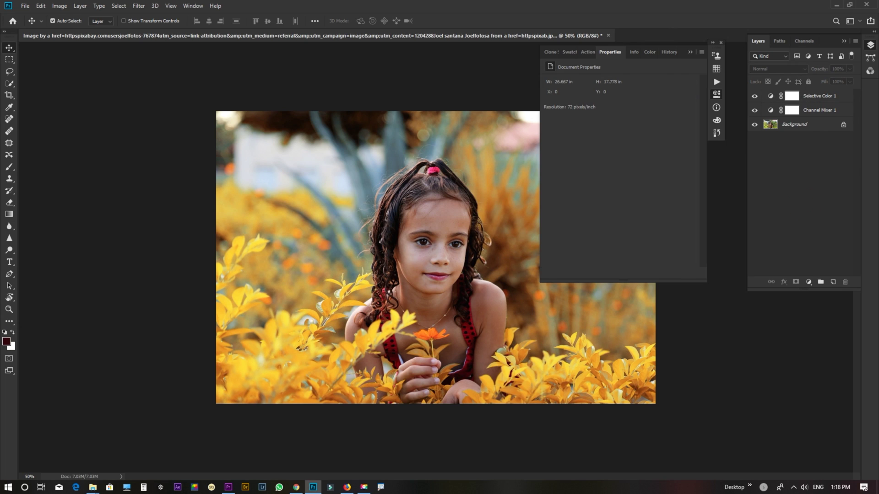
{"action": "left_click", "coordinate": [808, 282]}
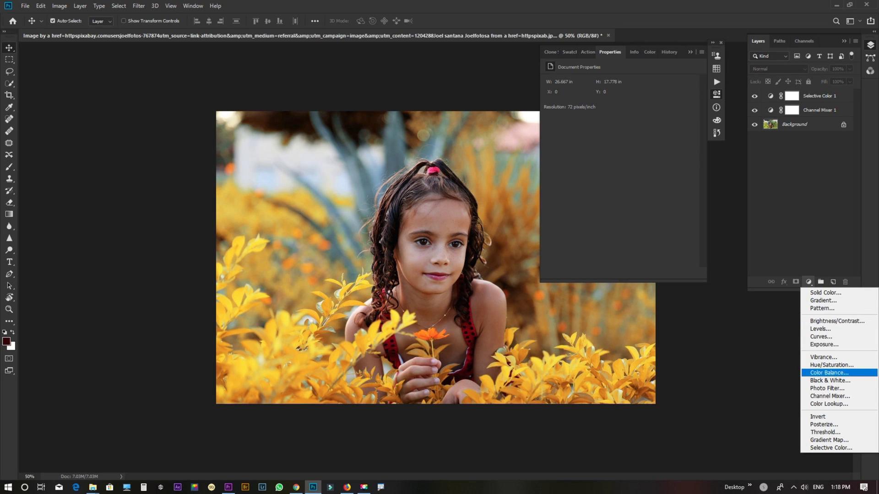
{"action": "left_click", "coordinate": [833, 322]}
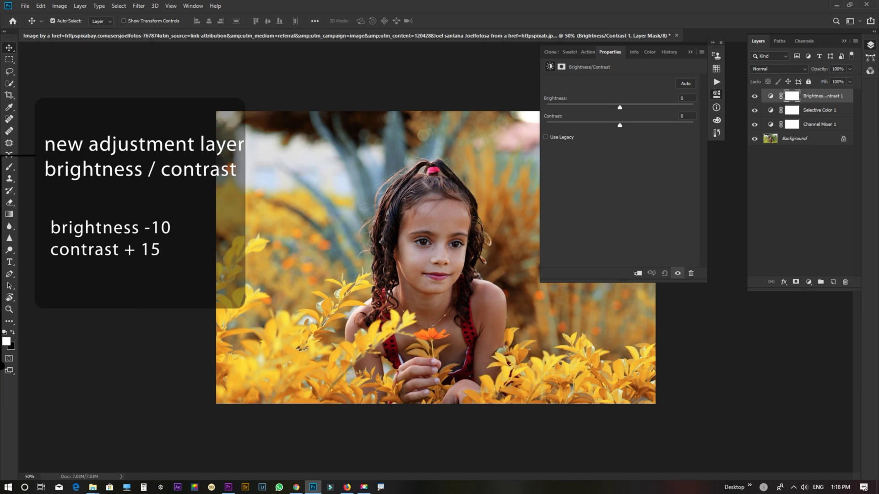
{"action": "left_click", "coordinate": [683, 98]}
{"action": "type", "text": "-10"}
{"action": "left_click", "coordinate": [687, 116]}
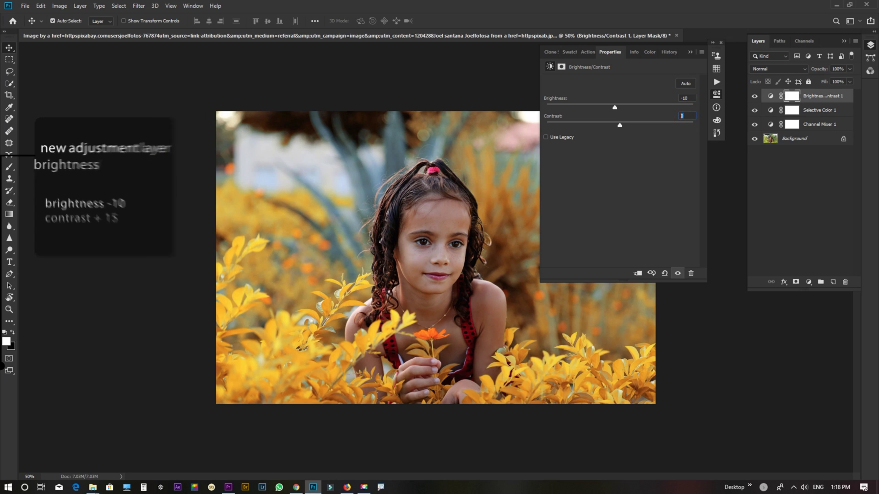
{"action": "type", "text": "15"}
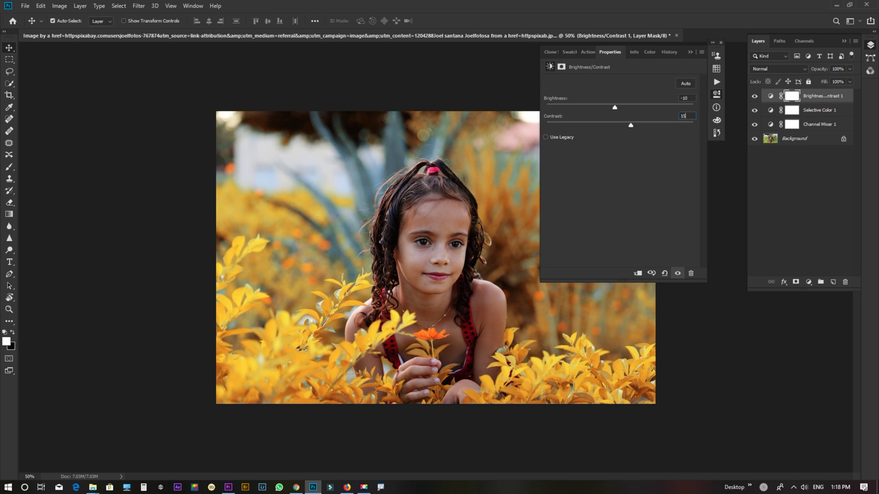
{"action": "left_click", "coordinate": [801, 223]}
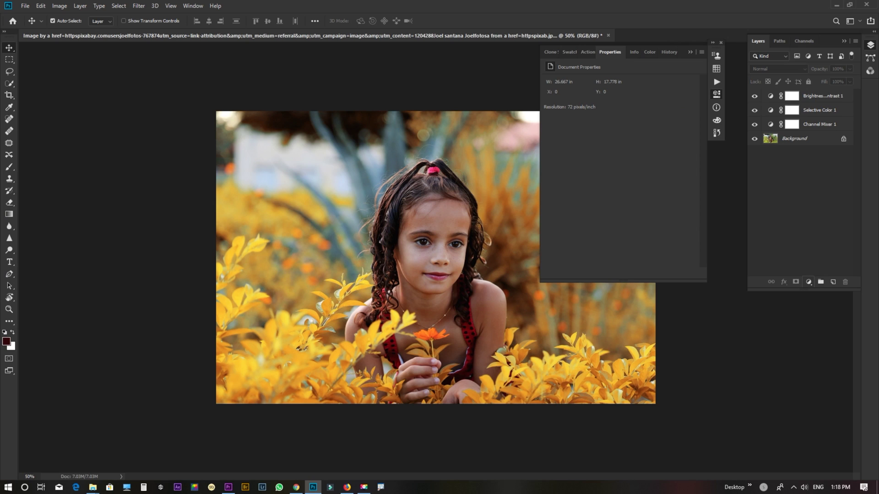
- Add a Color Lookup adjustment layer using the Moonlight.3DL look
{"action": "left_click", "coordinate": [808, 281]}
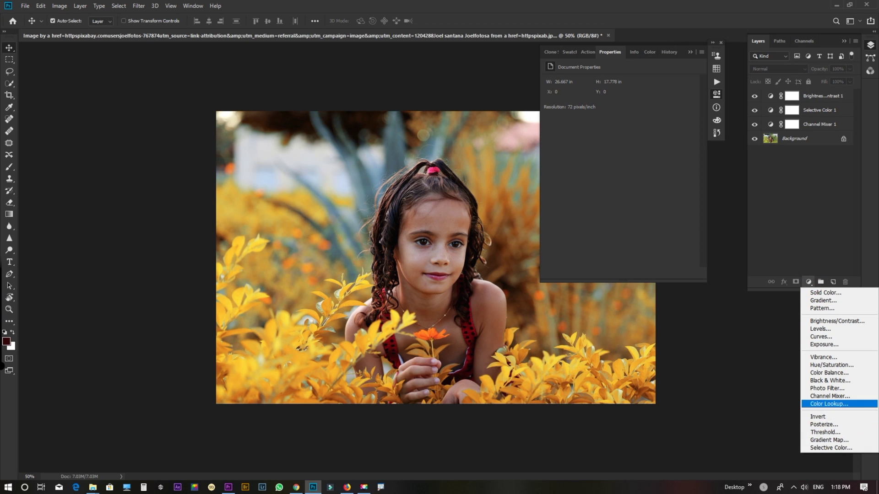
{"action": "left_click", "coordinate": [829, 404]}
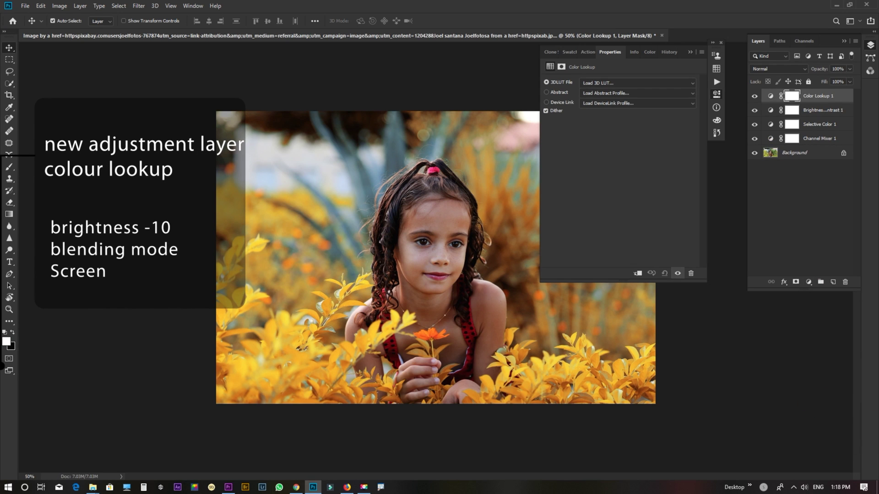
{"action": "left_click", "coordinate": [636, 82]}
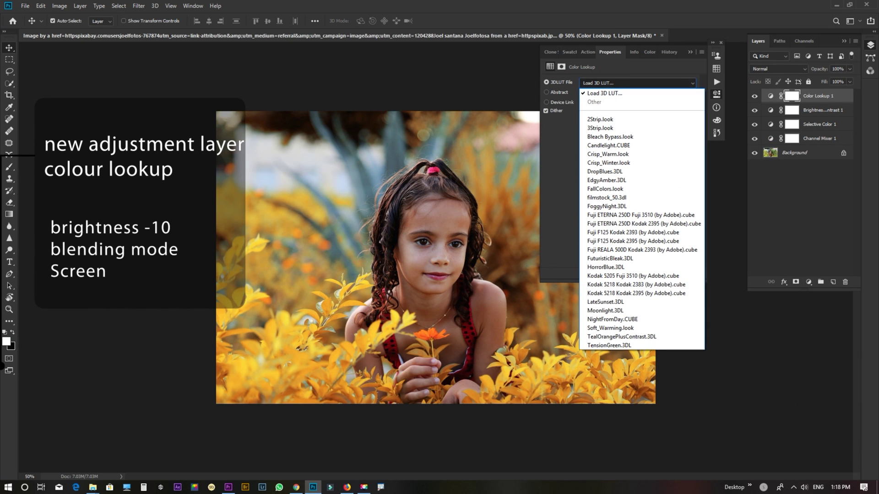
{"action": "left_click", "coordinate": [608, 311]}
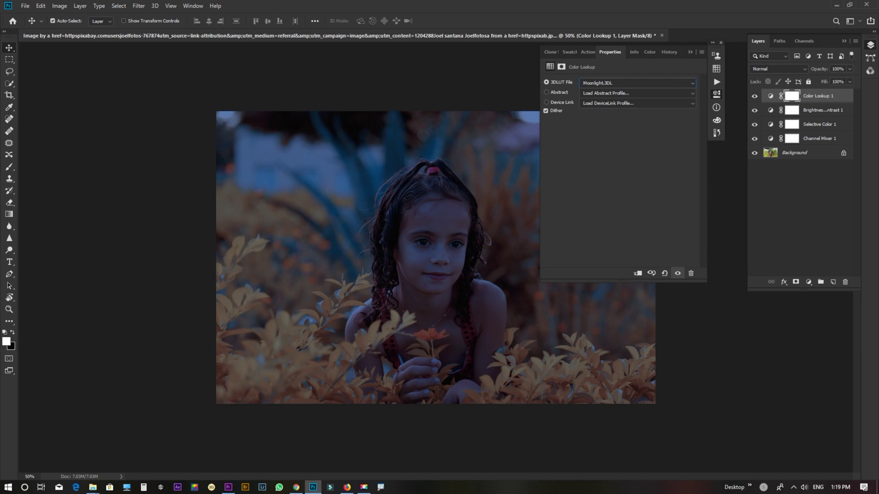
- Blend the Color Lookup layer as Screen at 20% opacity and collapse the panels
{"action": "left_click", "coordinate": [779, 69]}
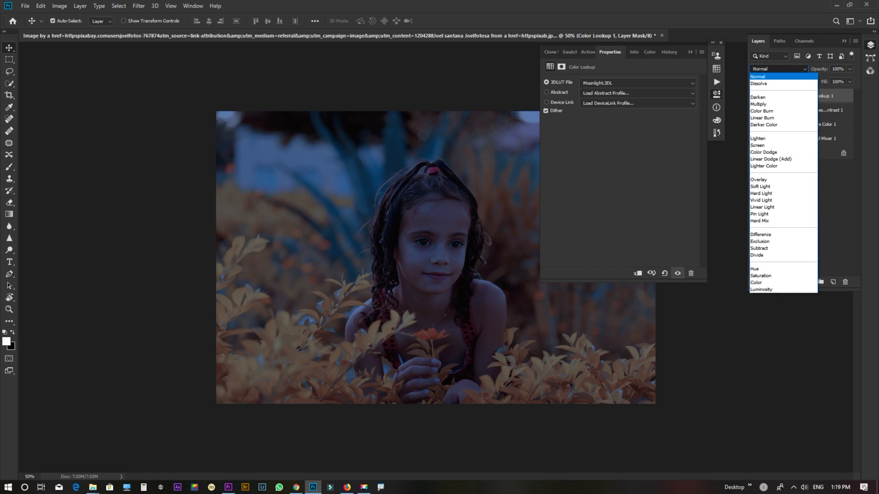
{"action": "left_click", "coordinate": [757, 145]}
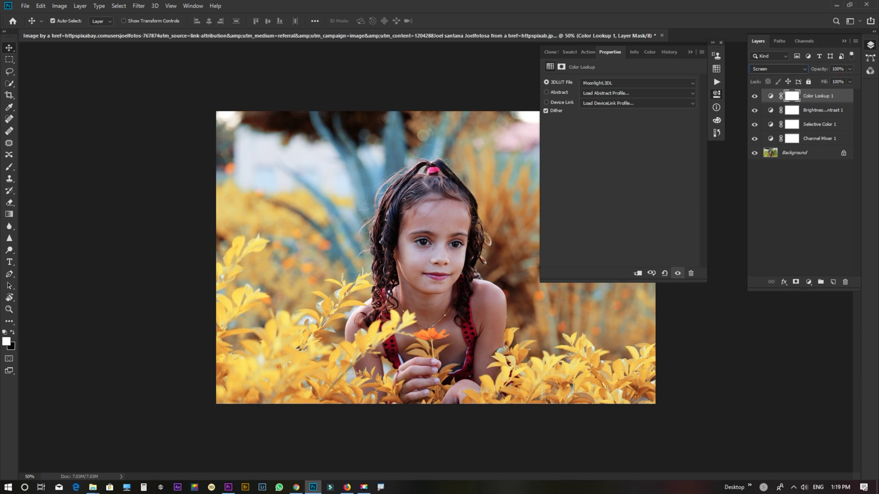
{"action": "left_click", "coordinate": [838, 69]}
{"action": "type", "text": "20"}
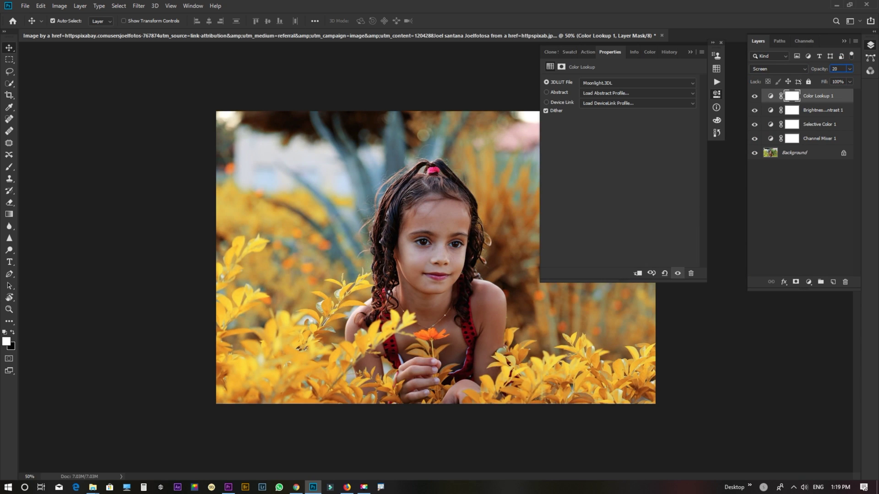
{"action": "left_click", "coordinate": [689, 52]}
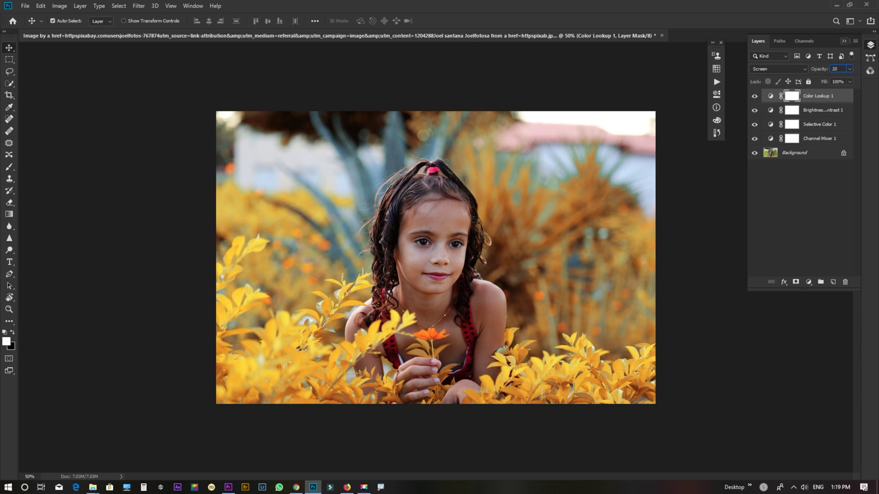
{"action": "left_click", "coordinate": [844, 42]}
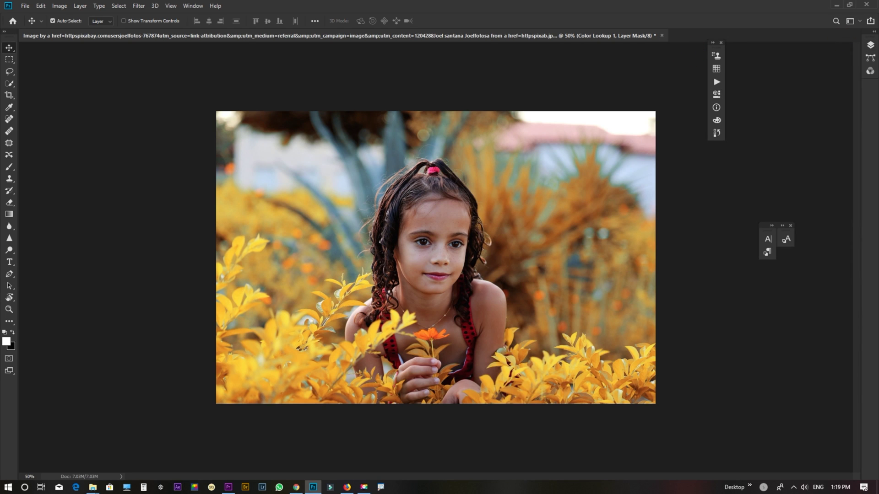
- Toggle the adjustments repeatedly to compare graded and green original, ending with all visible
{"action": "key", "text": "Tab"}
{"action": "key", "text": "Tab"}
{"action": "key", "text": "F7"}
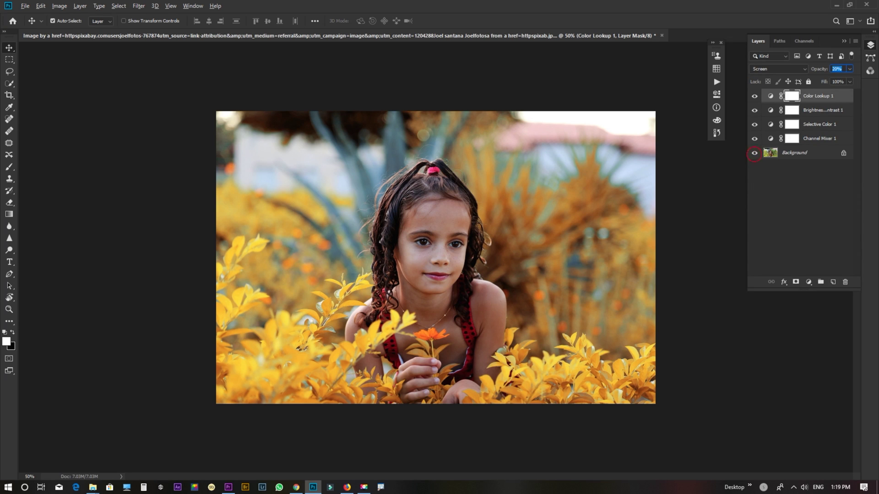
{"action": "left_click", "coordinate": [754, 153], "text": "alt"}
{"action": "left_click", "coordinate": [755, 153], "text": "alt"}
{"action": "left_click", "coordinate": [755, 153], "text": "alt"}
{"action": "left_click", "coordinate": [754, 153], "text": "alt"}
{"action": "left_click", "coordinate": [755, 152], "text": "alt"}
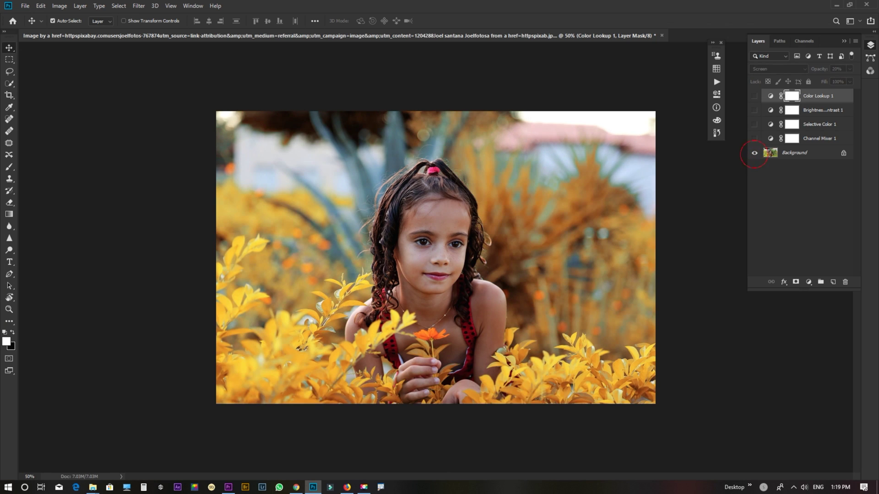
{"action": "left_click", "coordinate": [754, 153], "text": "alt"}
{"action": "left_click", "coordinate": [754, 153], "text": "alt"}
{"action": "left_click", "coordinate": [755, 153], "text": "alt"}
{"action": "left_click", "coordinate": [754, 153], "text": "alt"}
{"action": "left_click", "coordinate": [754, 153], "text": "alt"}
{"action": "left_click", "coordinate": [754, 153], "text": "alt"}
{"action": "left_click", "coordinate": [755, 152], "text": "alt"}
{"action": "left_click", "coordinate": [754, 152], "text": "alt"}
{"action": "left_click", "coordinate": [754, 153], "text": "alt"}
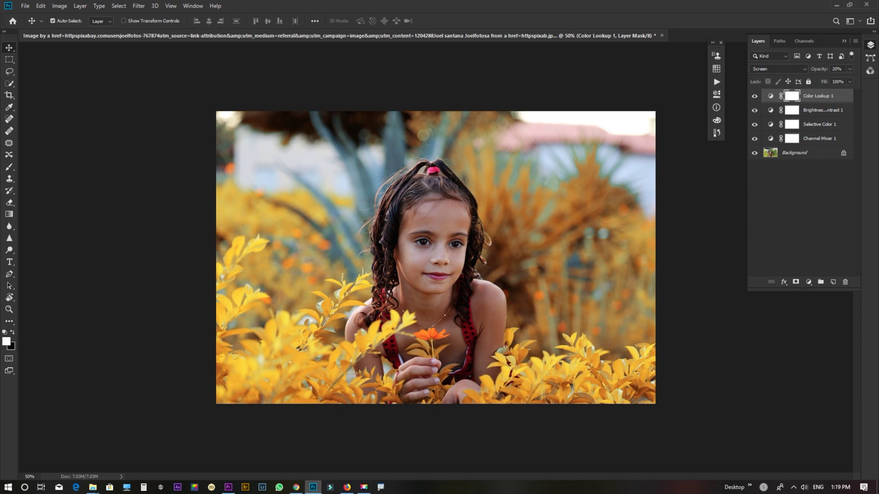